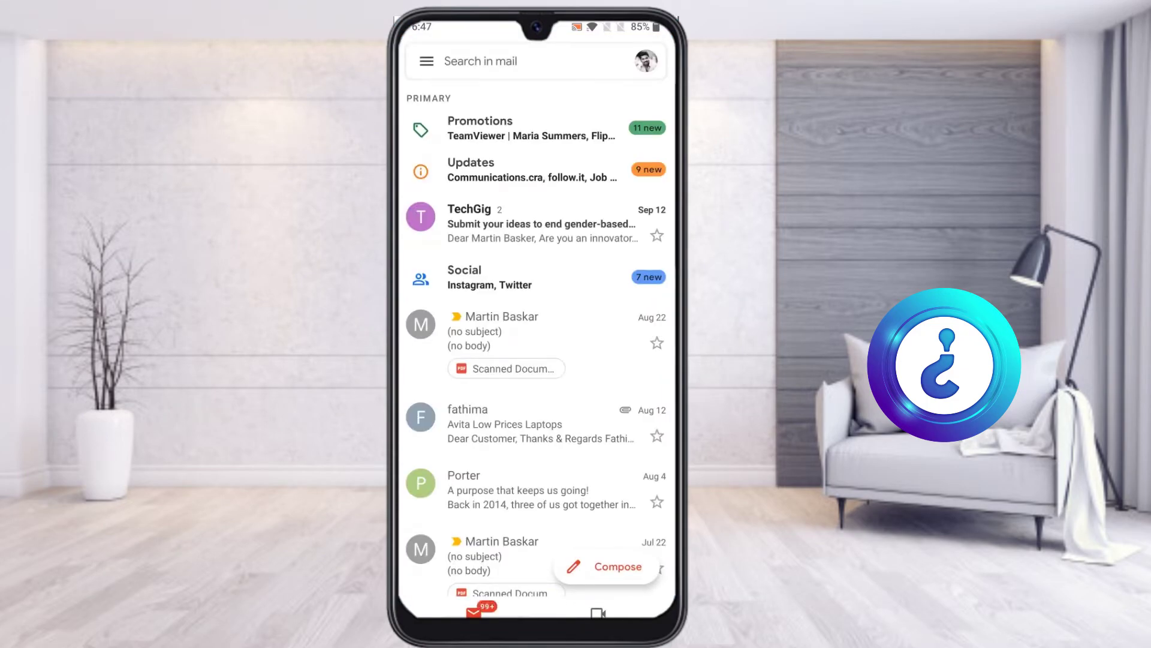
# - Discard a new draft and scroll the navigation menu down to Settings
pyautogui.click(617, 577)
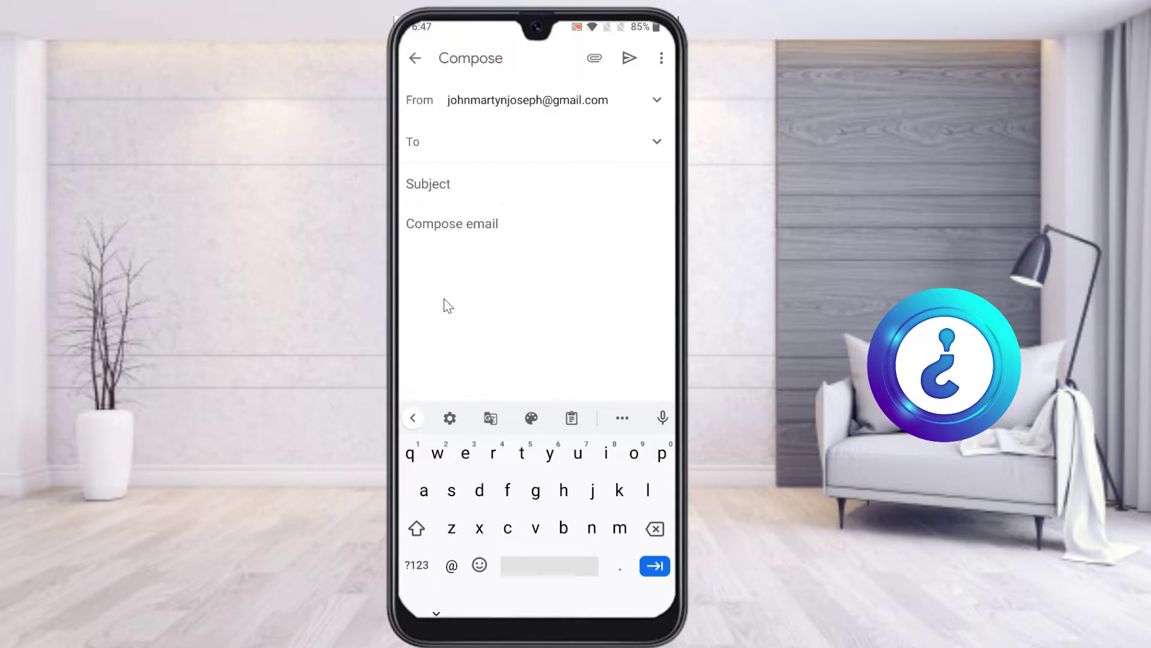
pyautogui.press('Escape')
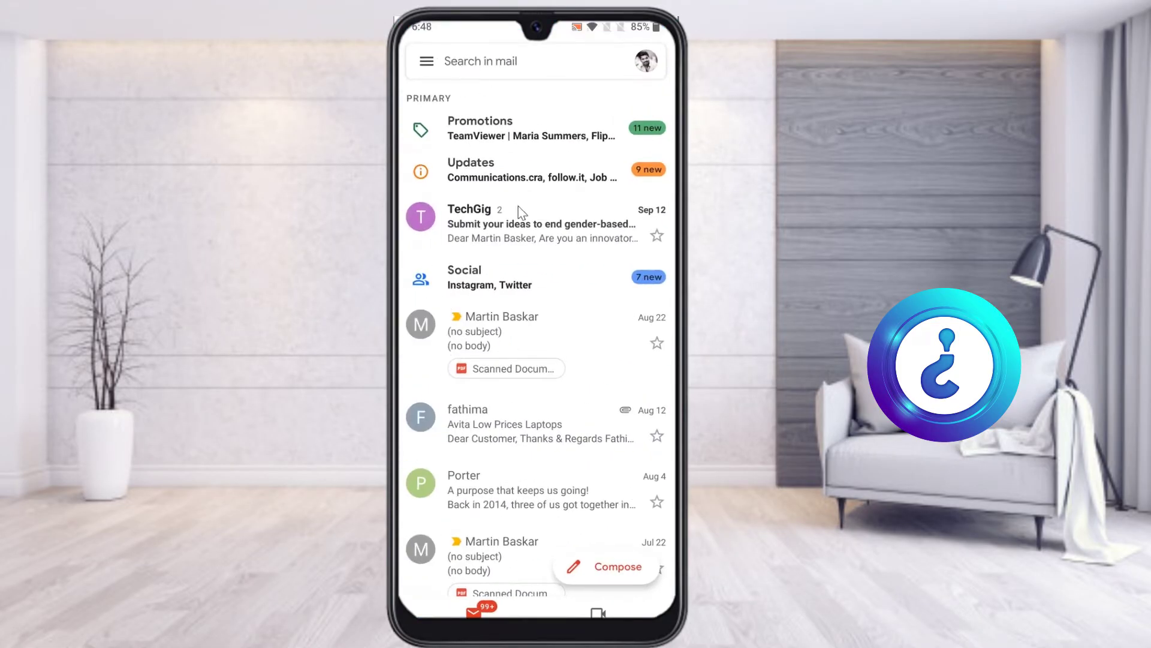
pyautogui.click(427, 63)
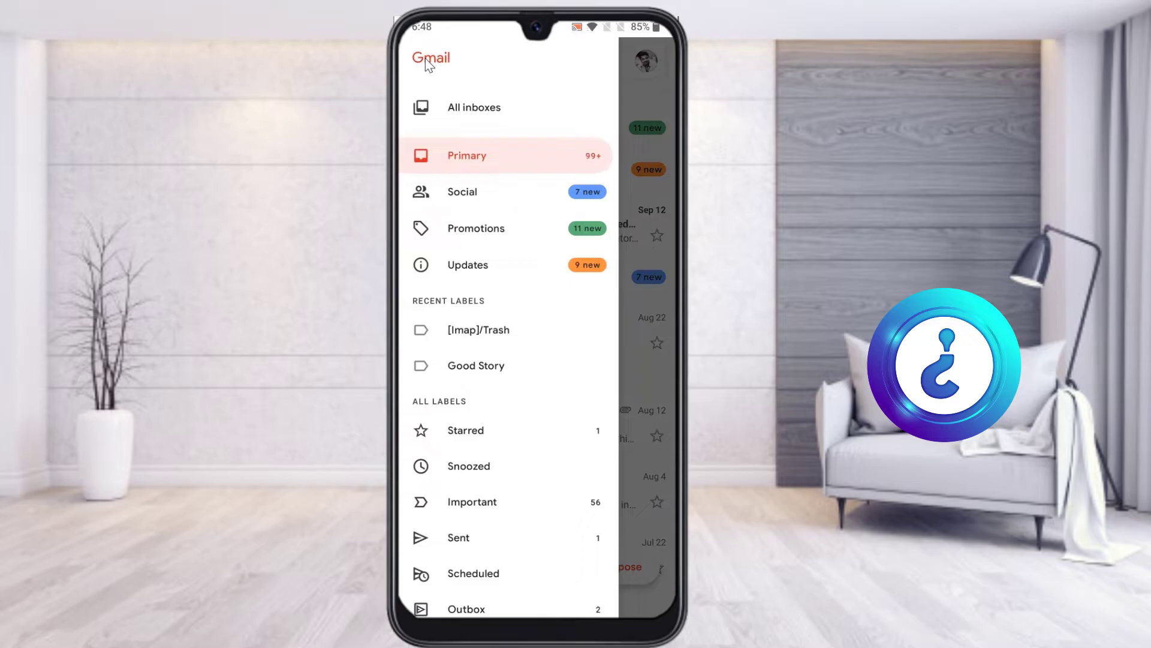
pyautogui.scroll(-1, 426, 59)
pyautogui.scroll(-3, 425, 58)
pyautogui.scroll(-2, 426, 59)
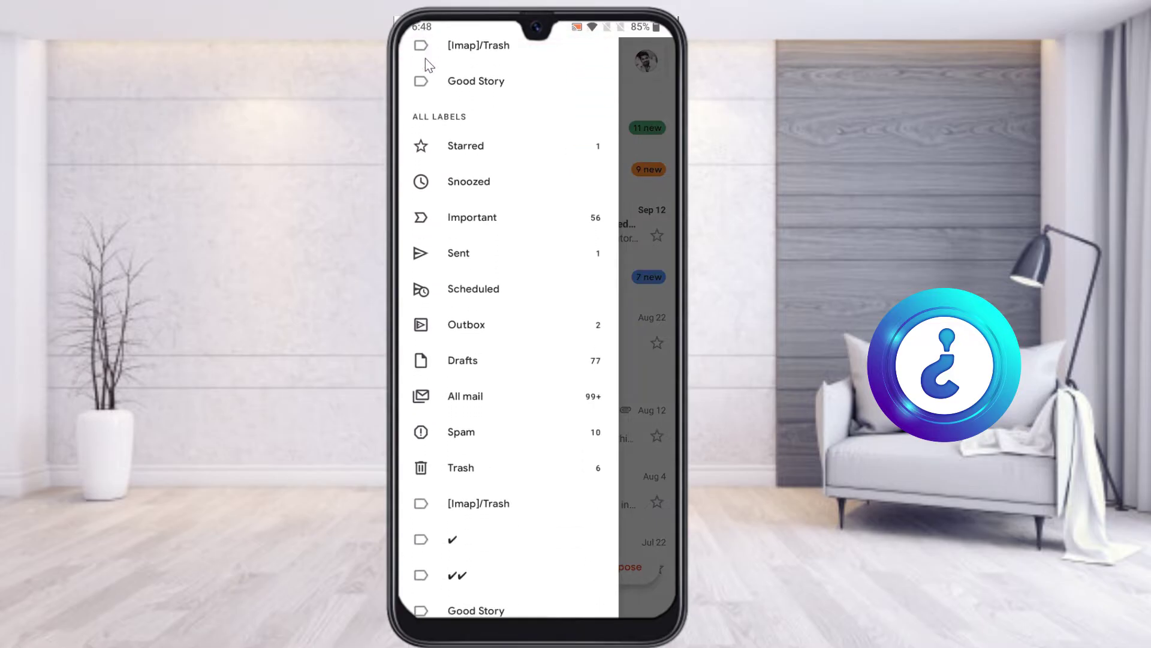
pyautogui.scroll(-3, 425, 59)
pyautogui.scroll(-3, 426, 59)
pyautogui.scroll(-5, 426, 59)
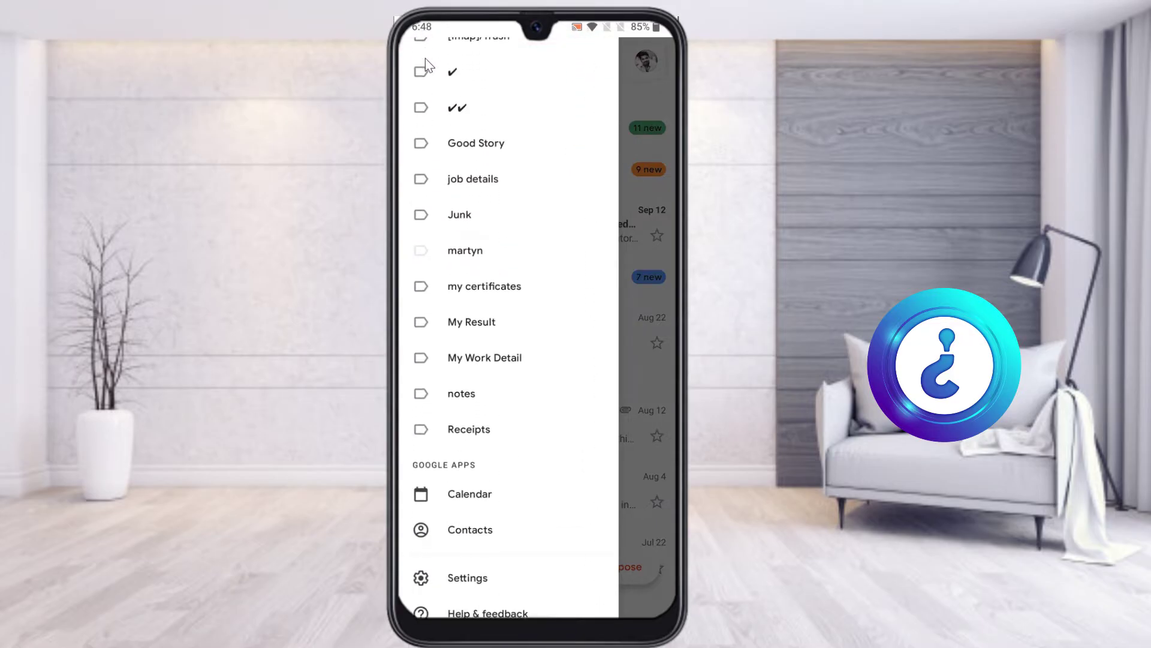
pyautogui.click(437, 585)
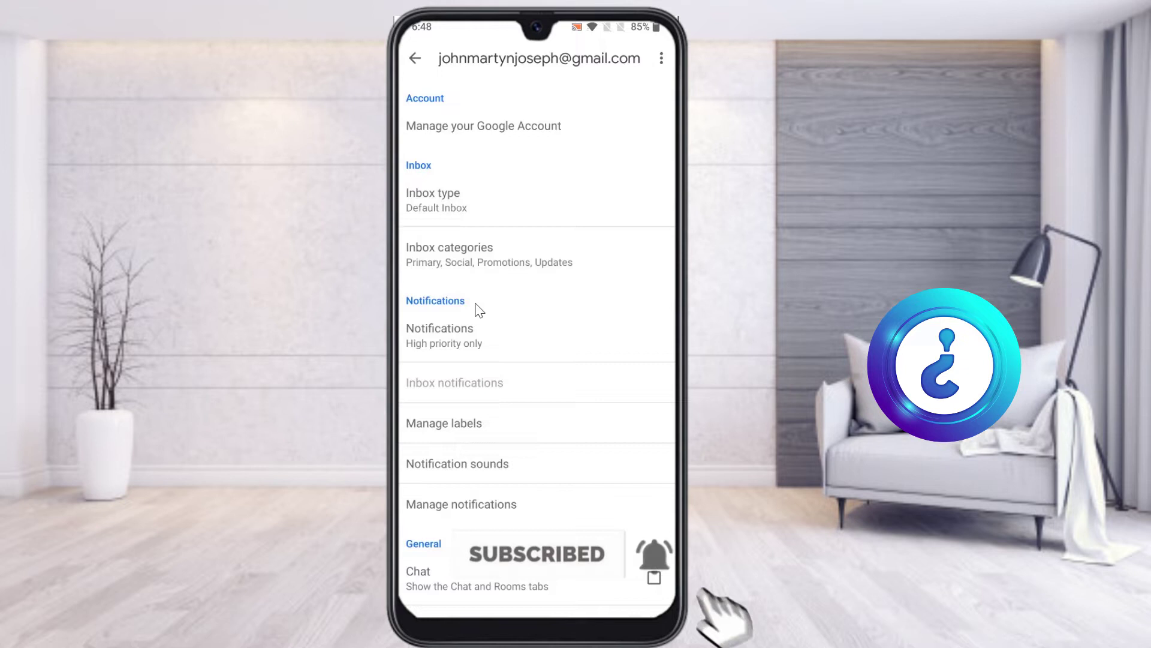
pyautogui.scroll(-2, 478, 309)
pyautogui.scroll(-1, 478, 309)
pyautogui.scroll(-2, 478, 310)
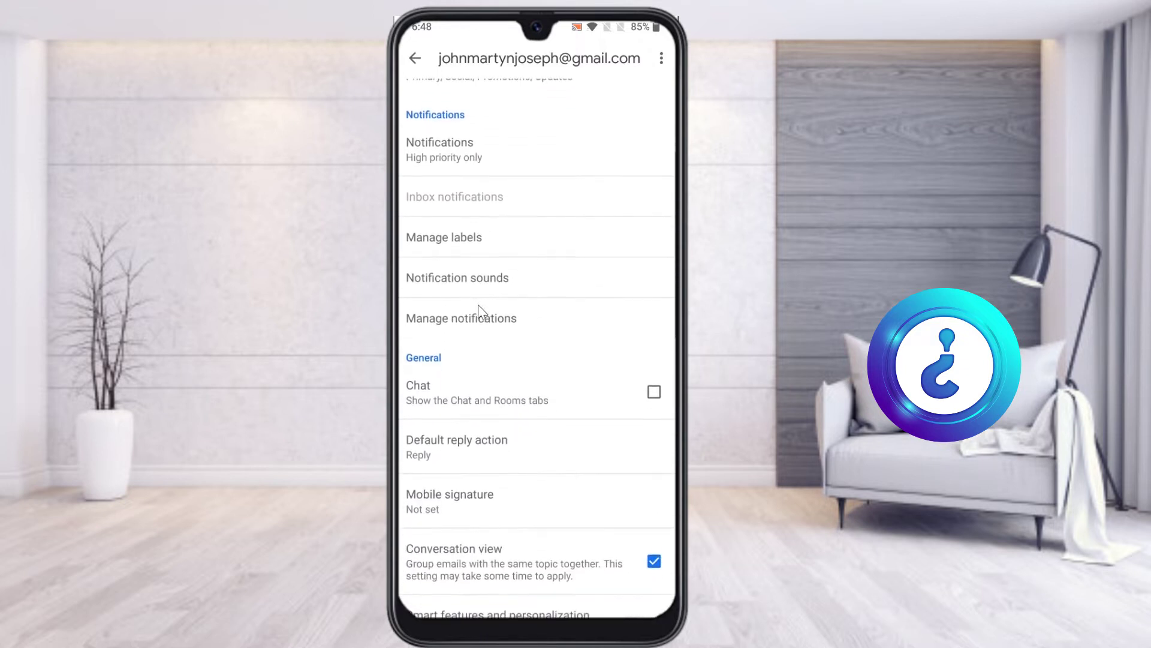
pyautogui.scroll(-1, 478, 309)
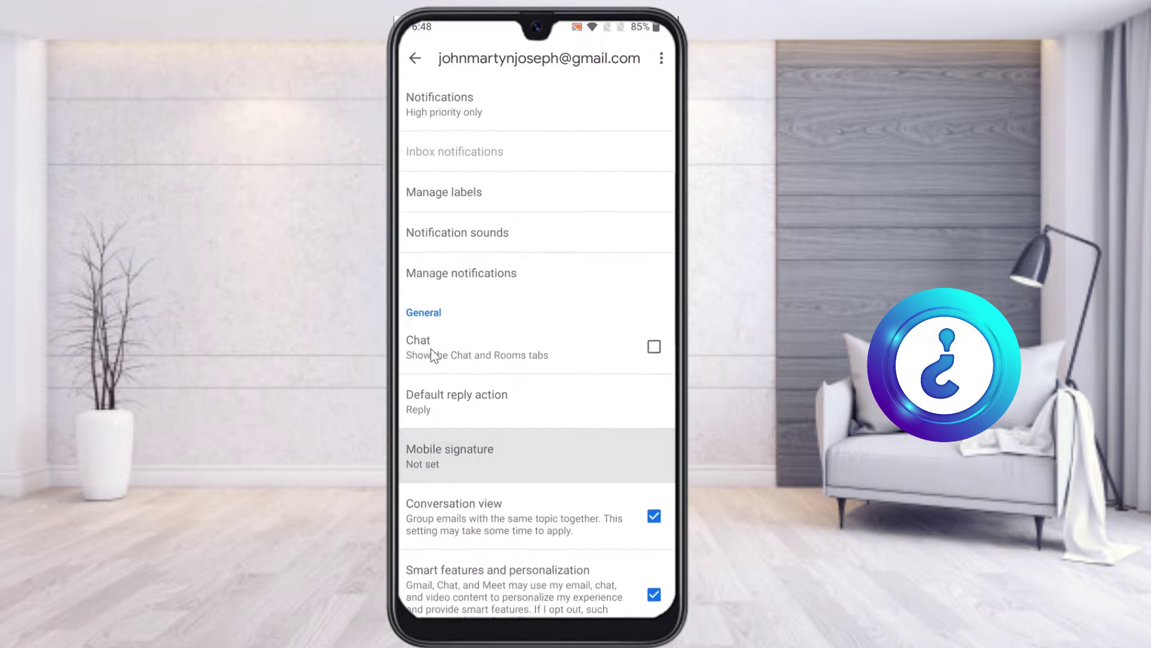
pyautogui.click(445, 466)
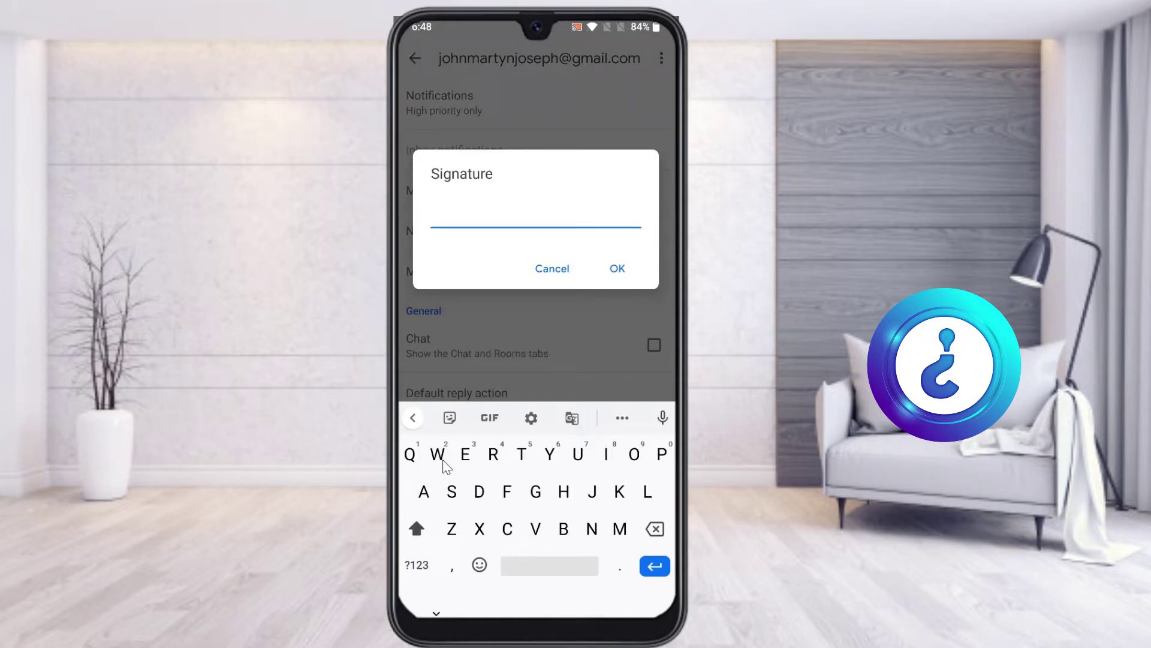
pyautogui.write('Marti')
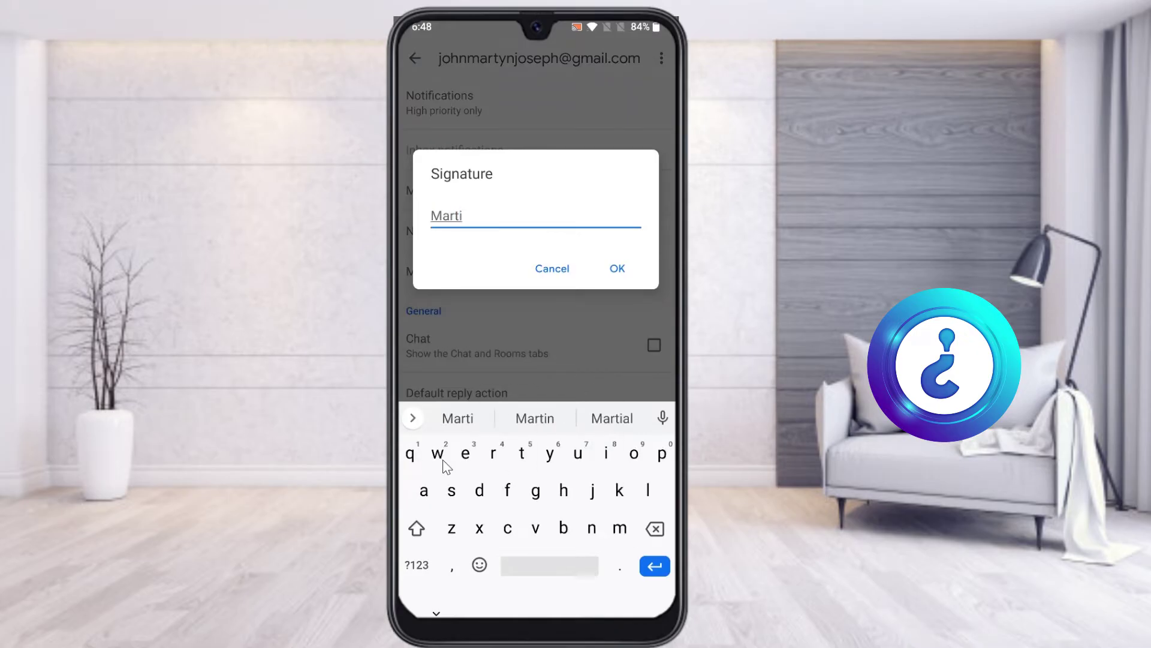
pyautogui.write('n')
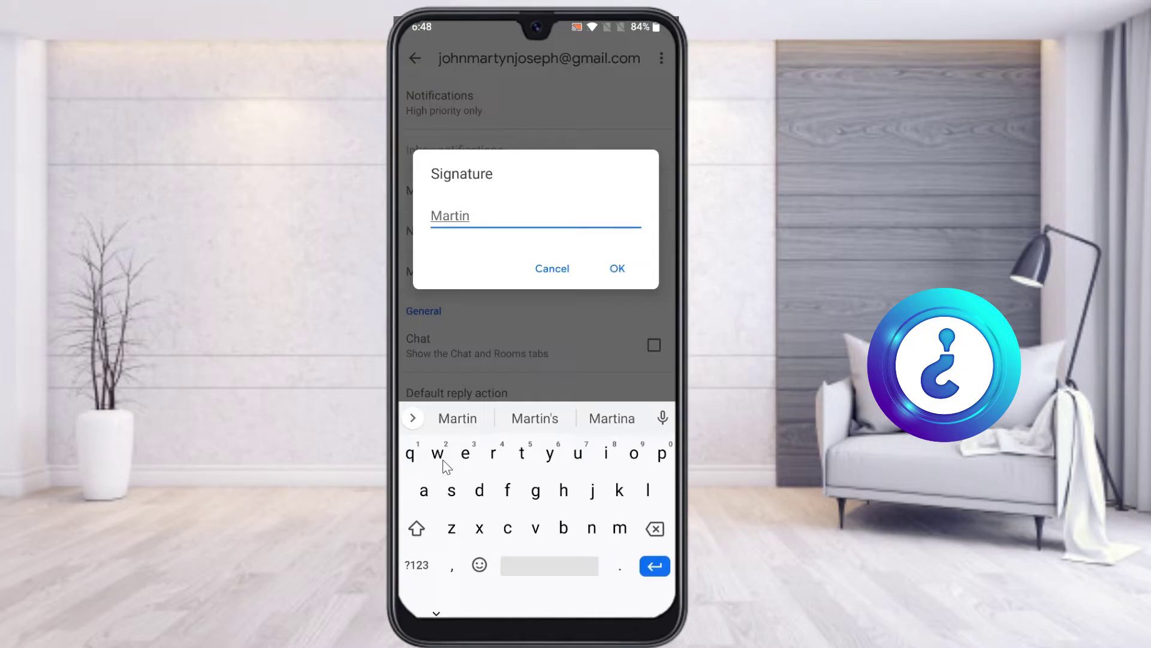
pyautogui.press('Return')
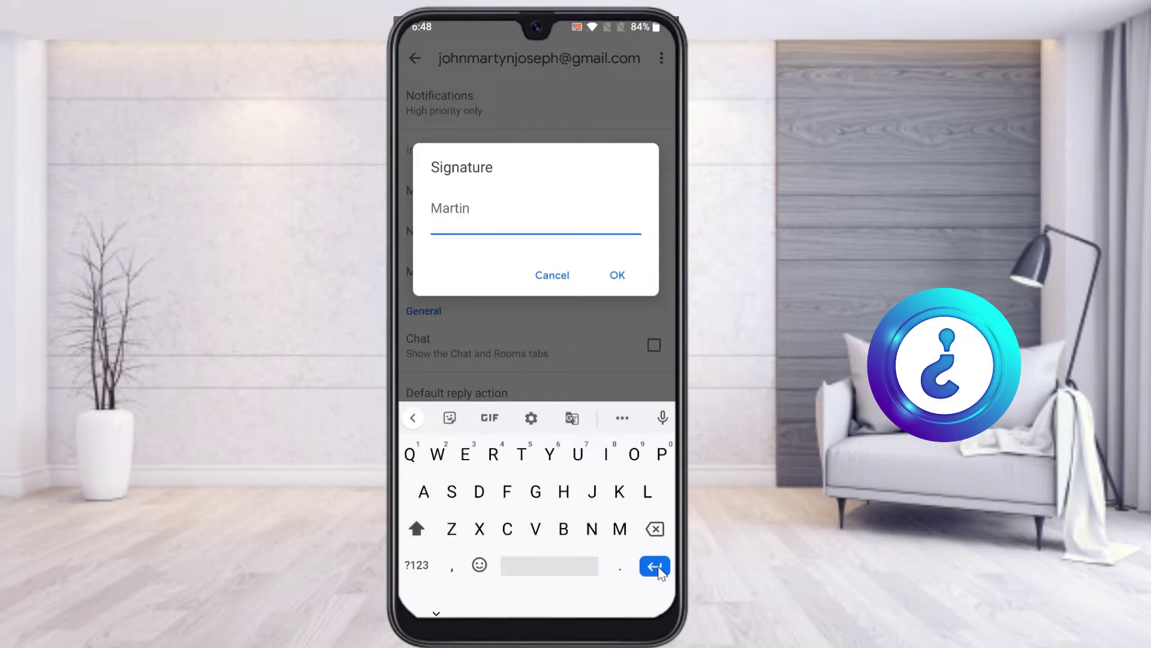
pyautogui.write('Howxt')
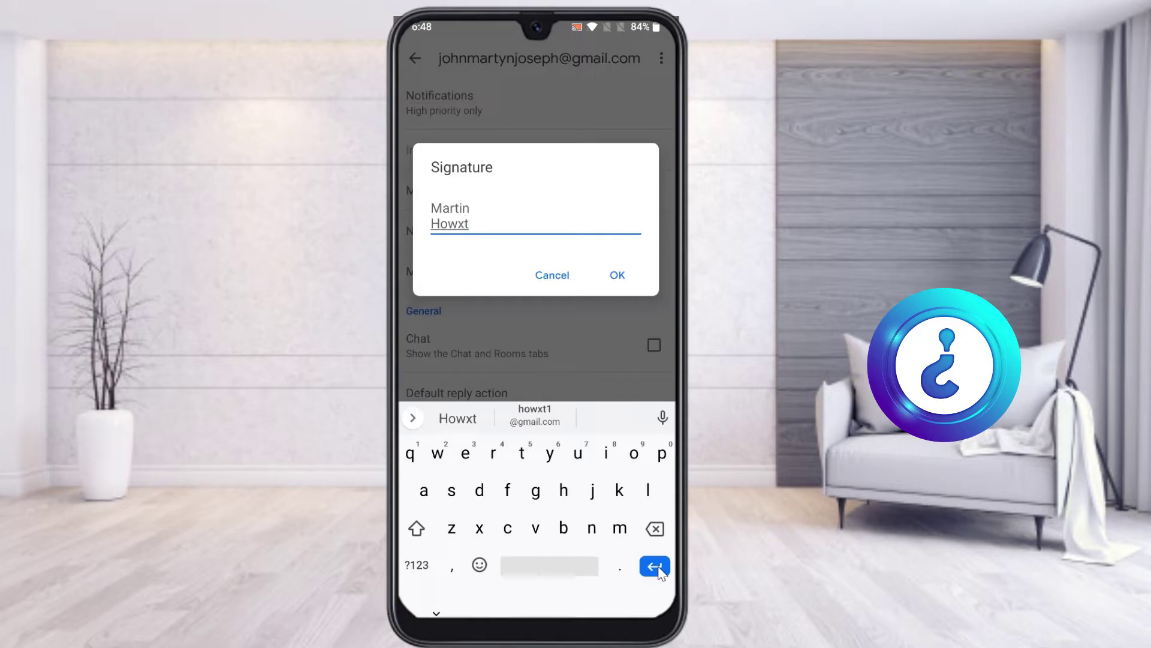
pyautogui.press('Return')
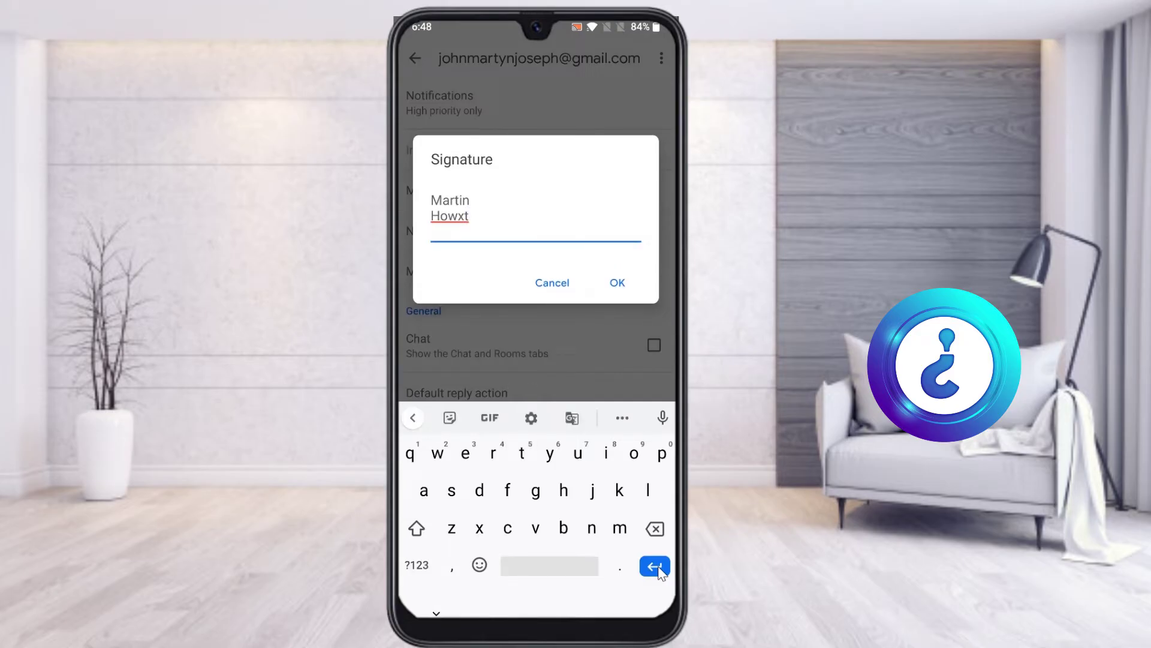
pyautogui.write('chen')
pyautogui.press('BackSpace')
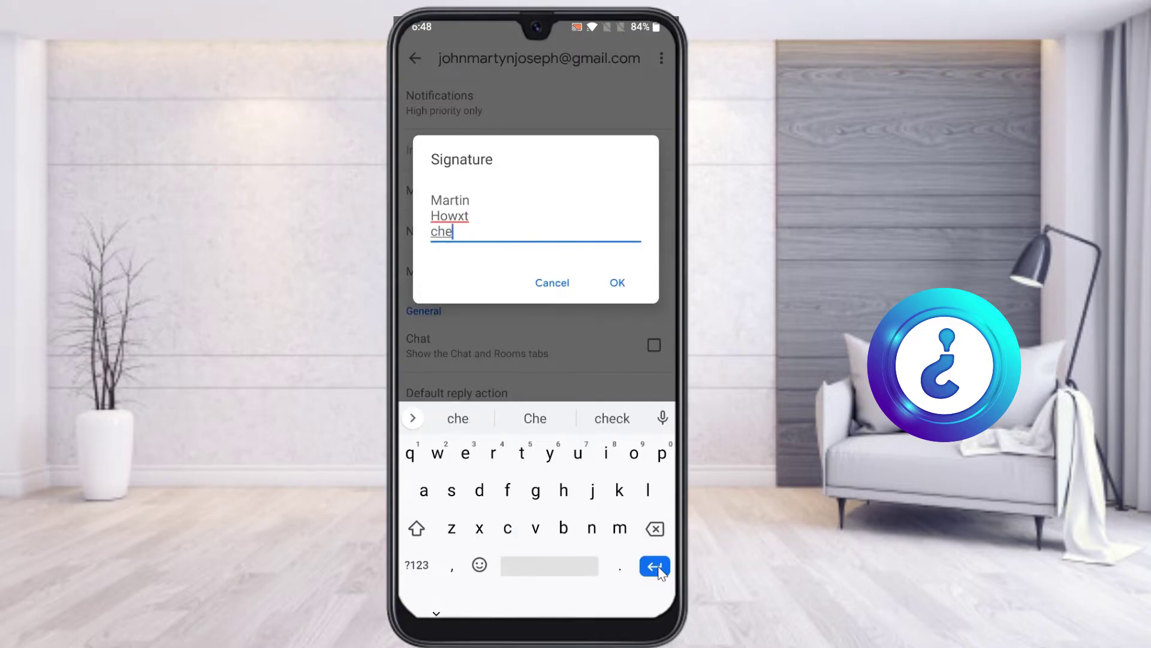
pyautogui.press('BackSpace')
pyautogui.press('BackSpace')
pyautogui.press('BackSpace')
pyautogui.write('I')
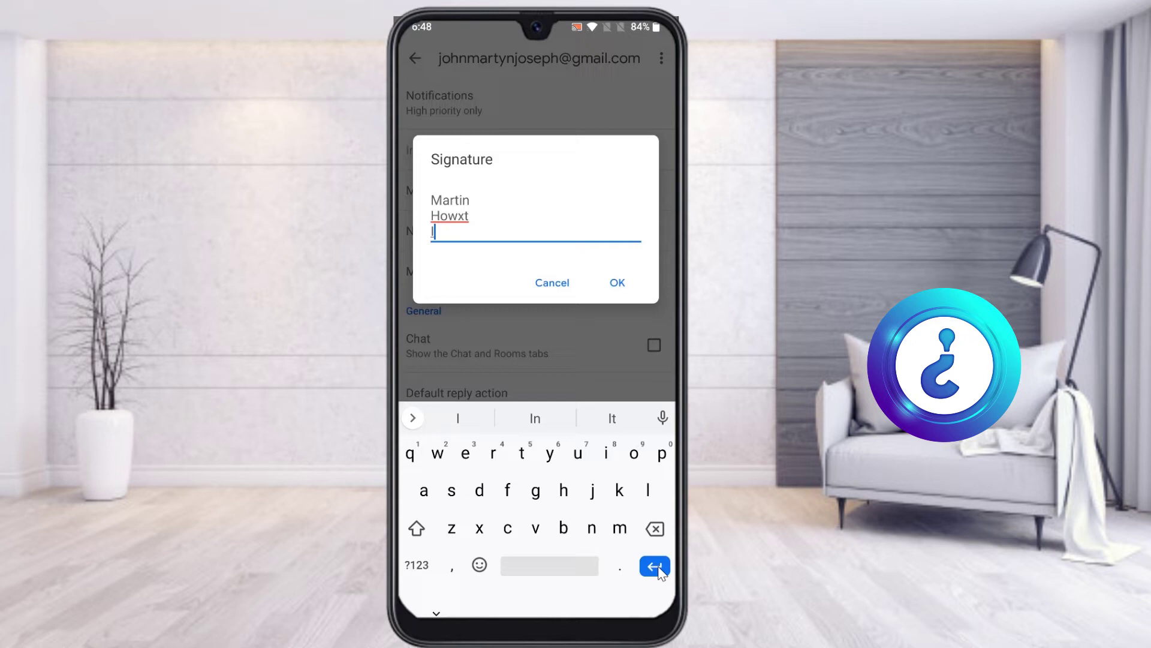
pyautogui.write('ndi')
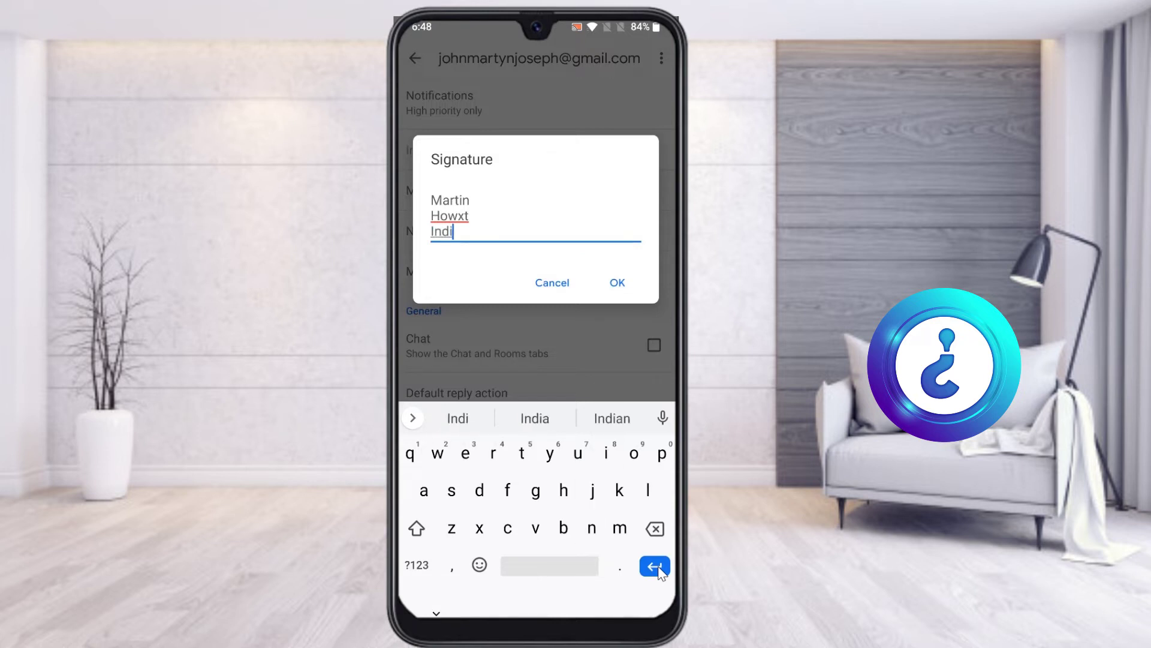
pyautogui.write('a')
pyautogui.click(654, 566)
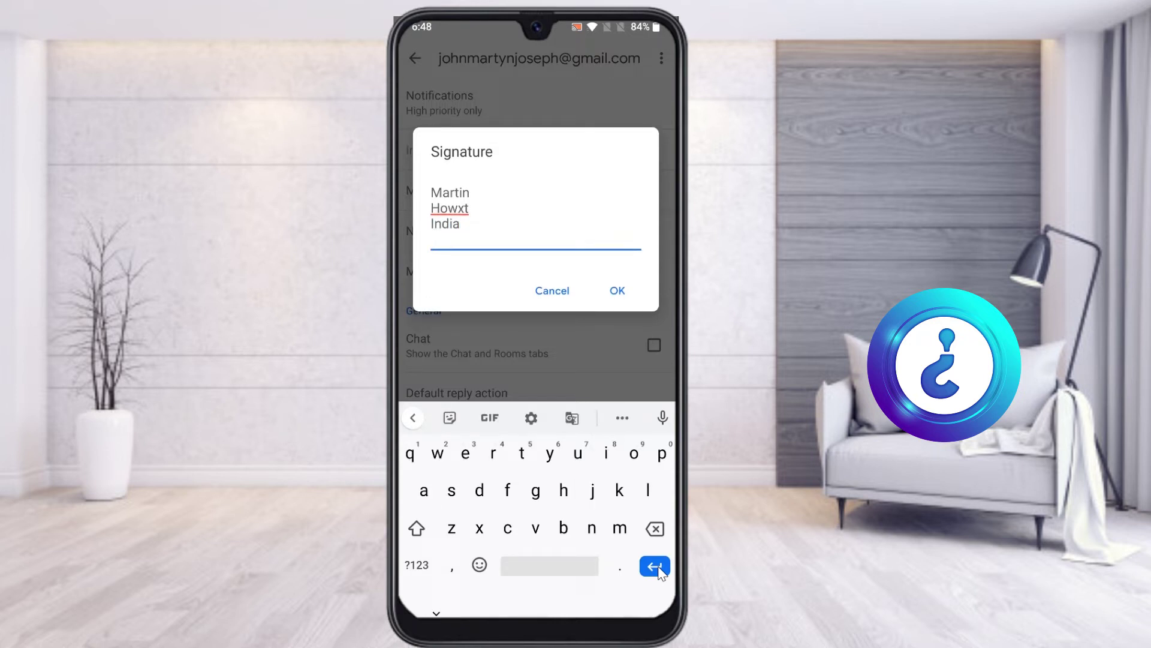
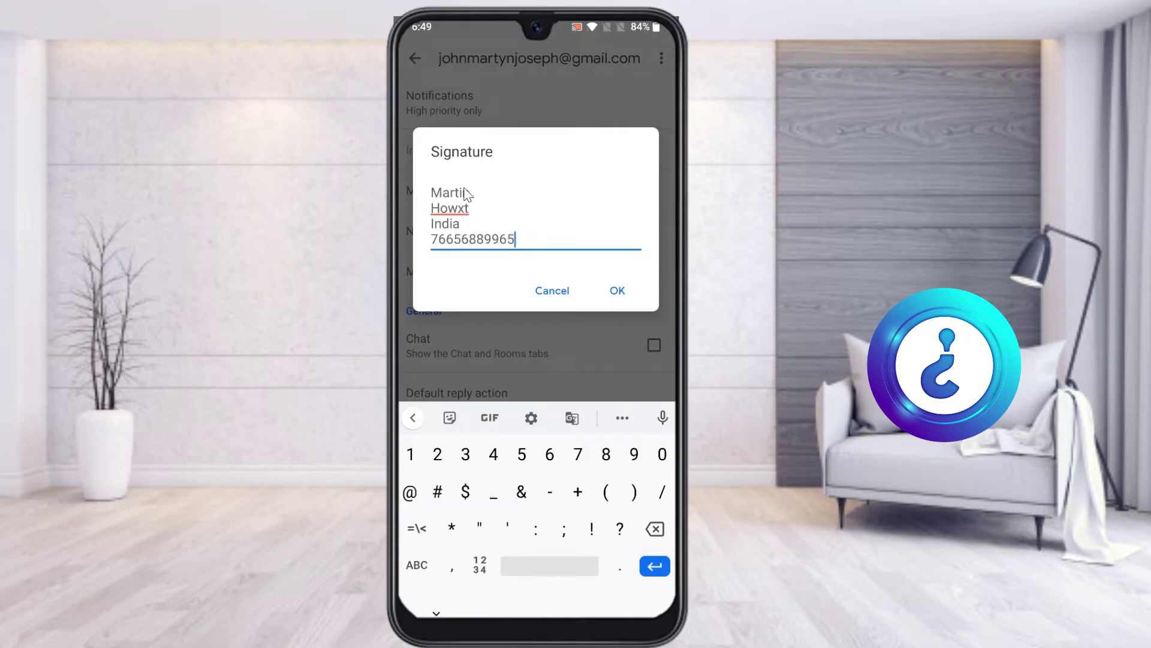
# - Save the four-line signature and start a new email to preview it
pyautogui.click(618, 292)
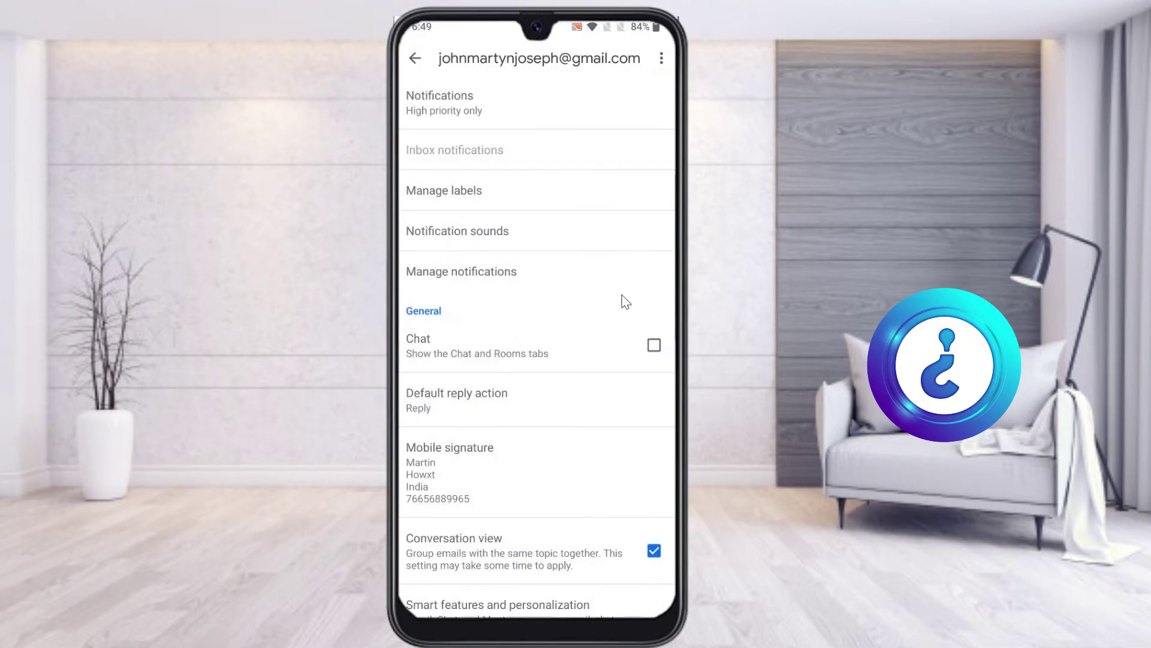
pyautogui.rightClick(625, 302)
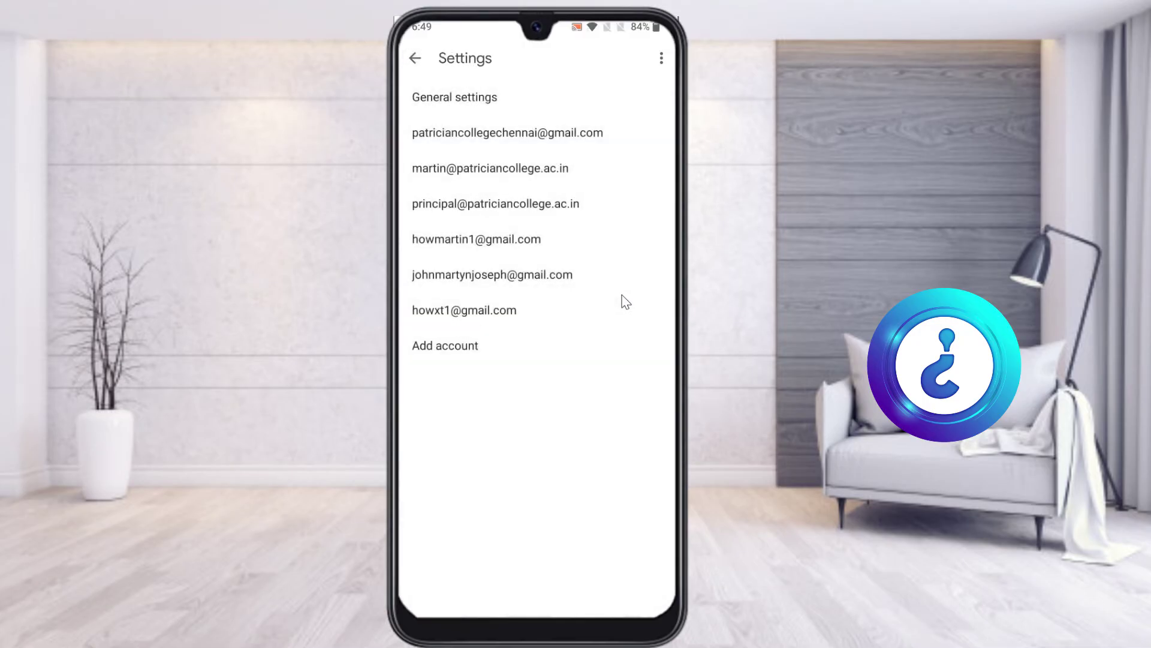
pyautogui.rightClick(625, 302)
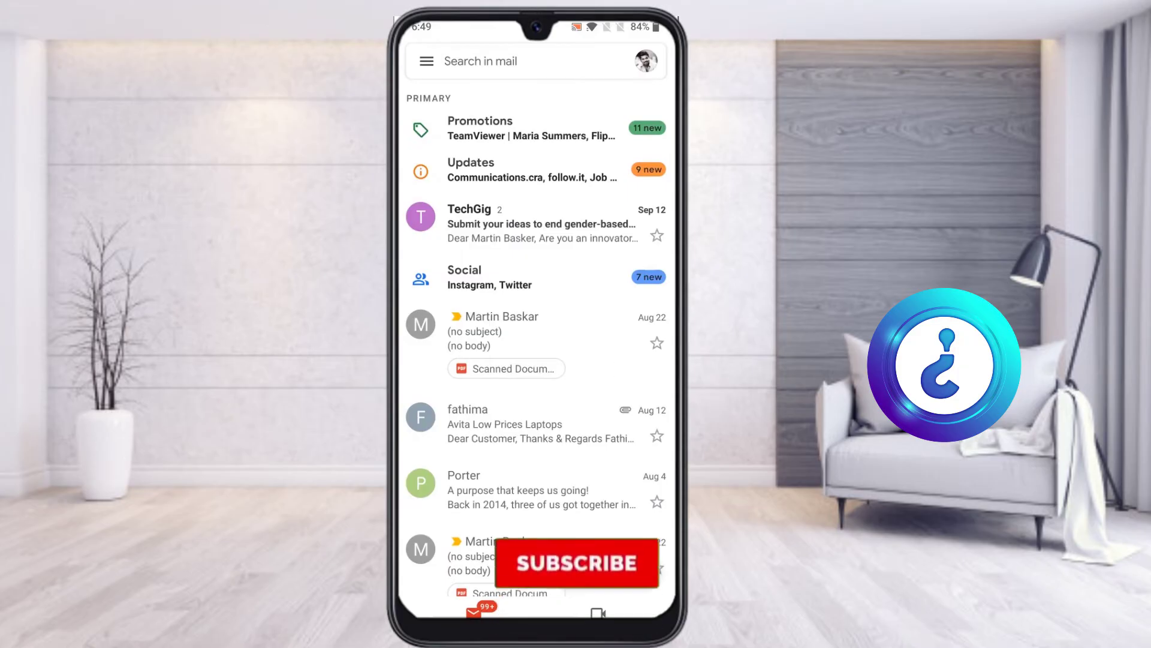
pyautogui.click(633, 576)
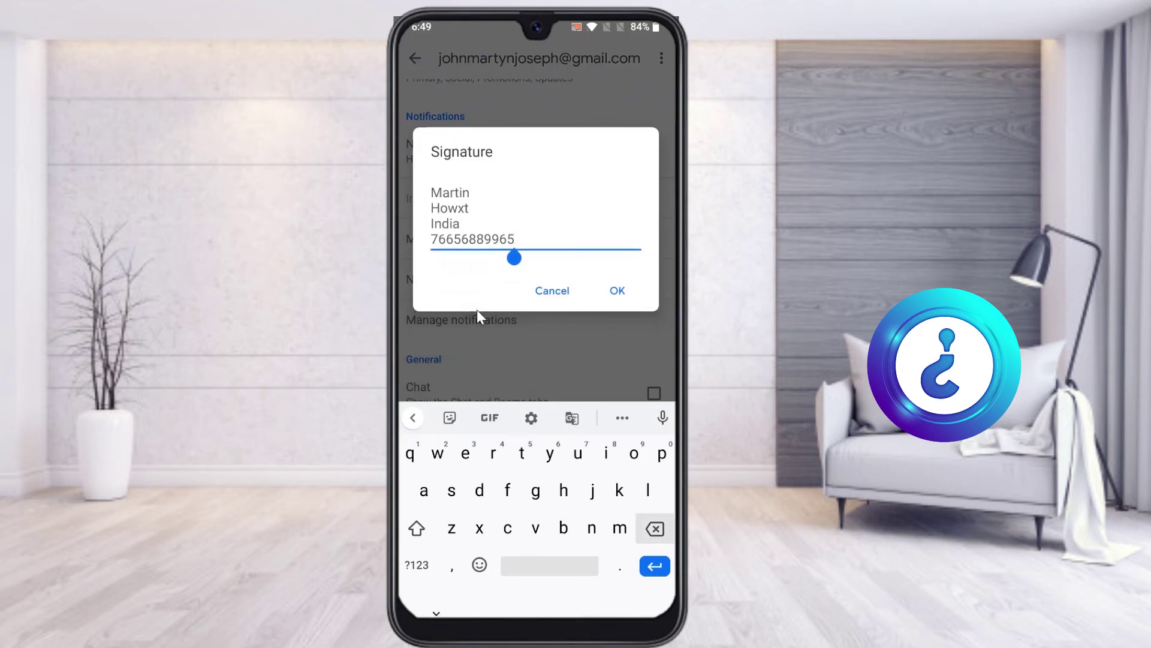
# - Trim the signature to just the name 'Martin', save it, and return to the inbox
pyautogui.press('BackSpace')
pyautogui.press('BackSpace')
pyautogui.press('BackSpace')
pyautogui.press('BackSpace')
pyautogui.press('BackSpace')
pyautogui.press('BackSpace')
pyautogui.press('BackSpace')
pyautogui.press('BackSpace')
pyautogui.press('BackSpace')
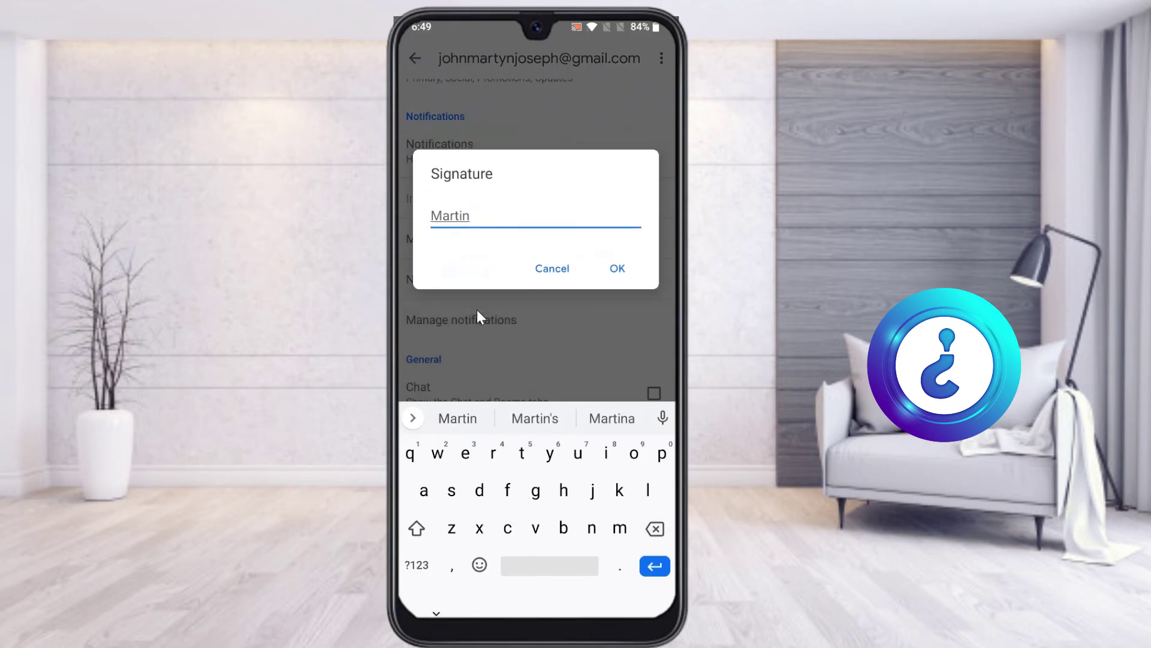
pyautogui.press('Return')
pyautogui.press('Escape')
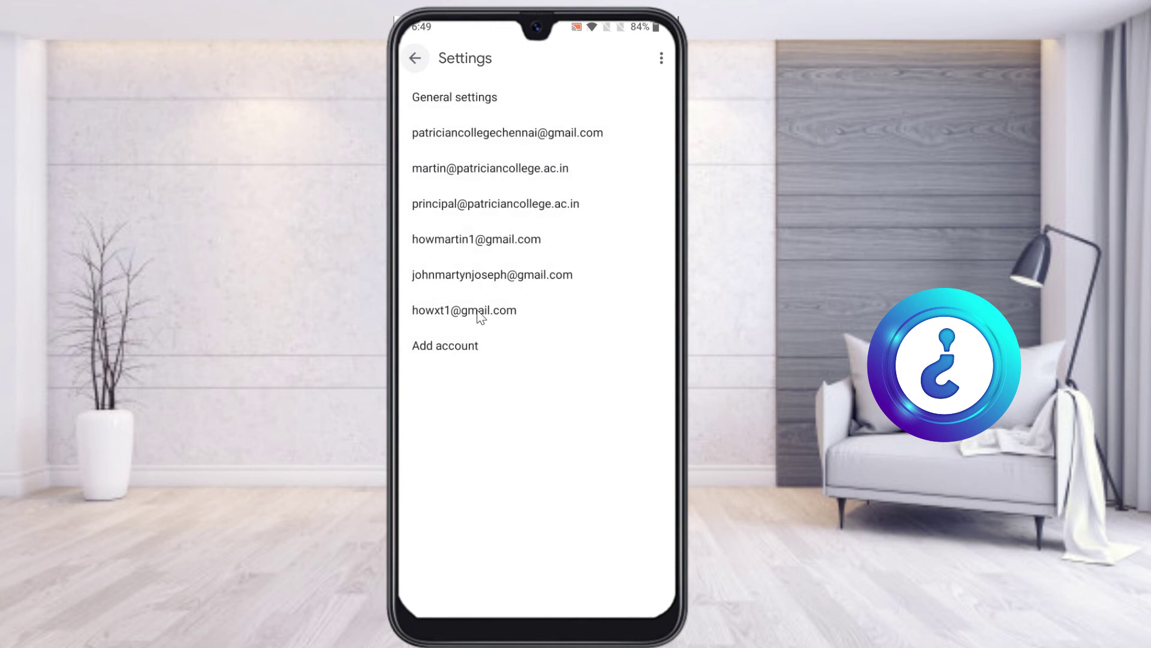
pyautogui.press('Escape')
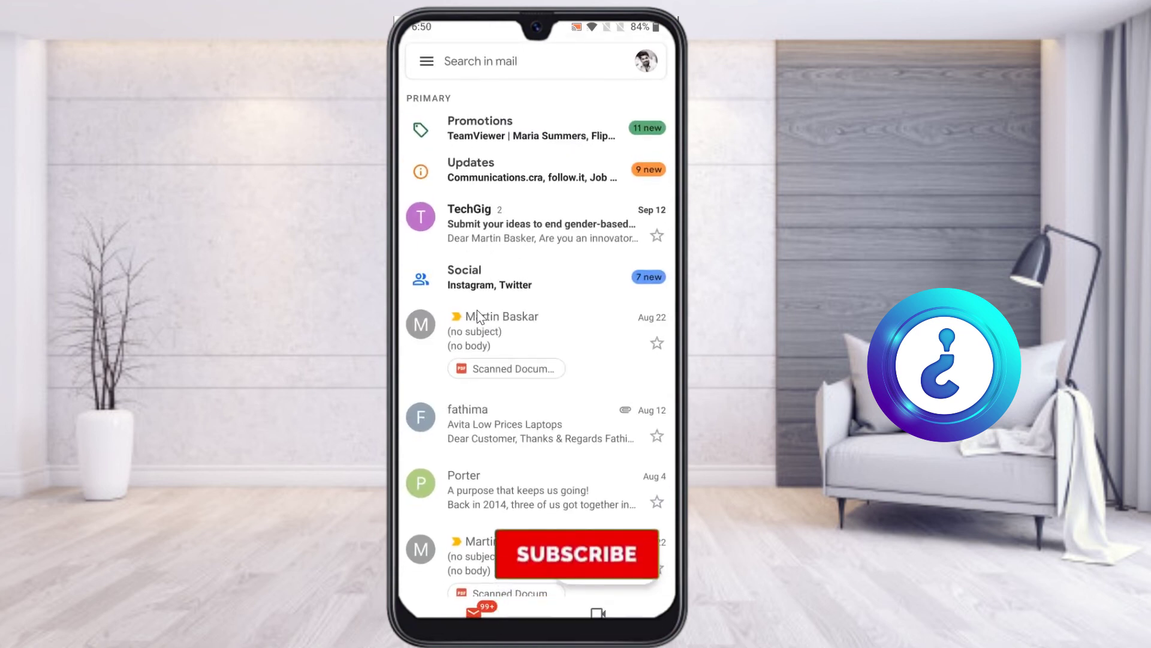